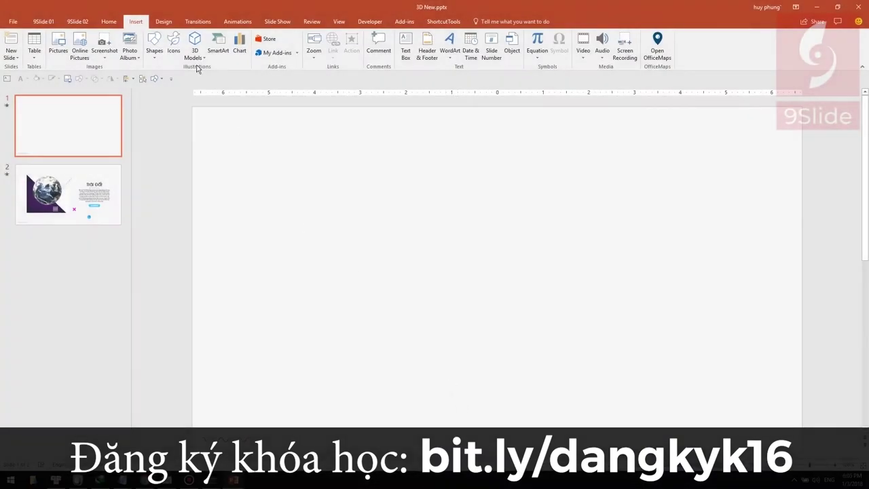
Step: Insert the T-rex and Pterodactyl models from the online Dinosaurs 3D collection
left_click(213, 79)
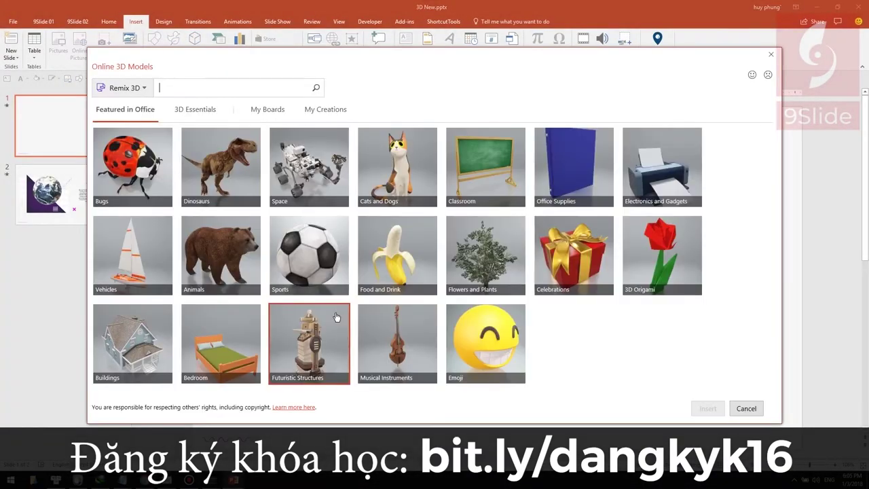
left_click(212, 166)
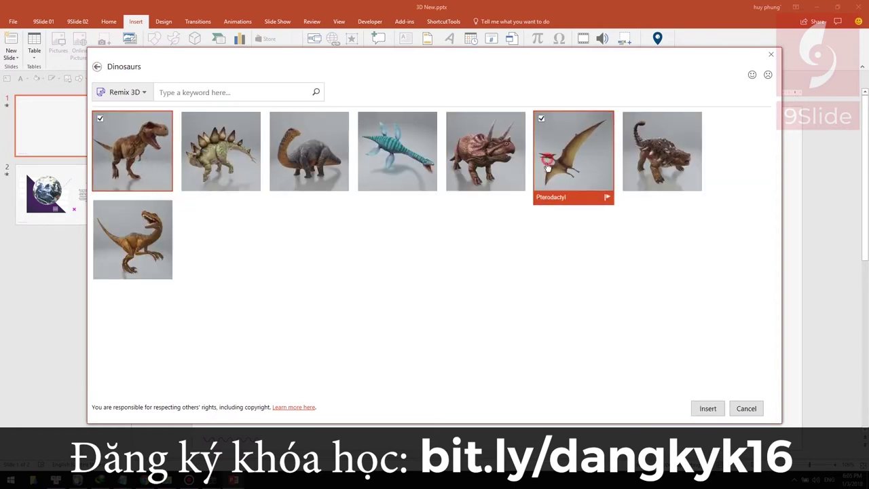
key("Return")
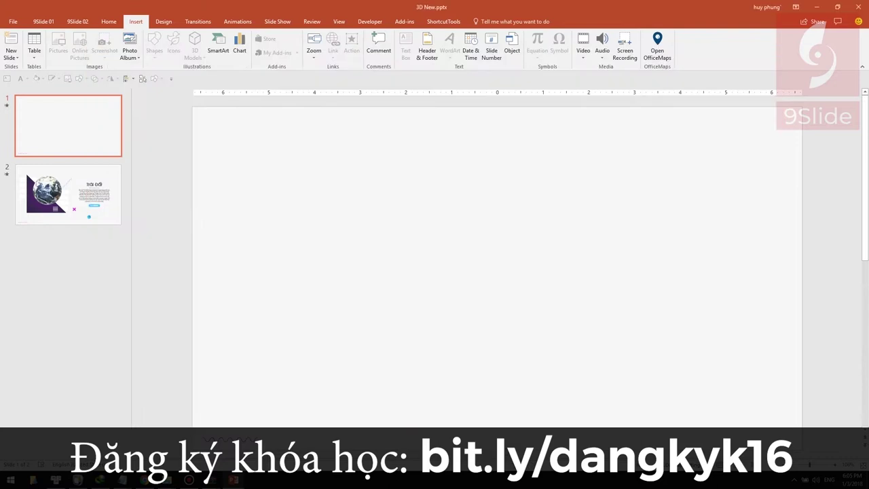
Step: Move the T-rex to the left of the slide and the pterodactyl to the upper right
left_click(493, 411)
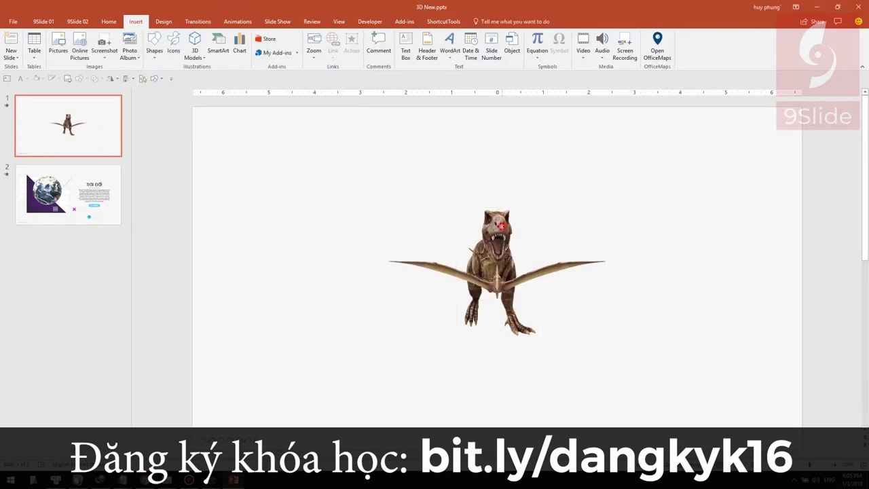
left_click_drag(502, 227, 342, 234)
left_click_drag(563, 253, 692, 179)
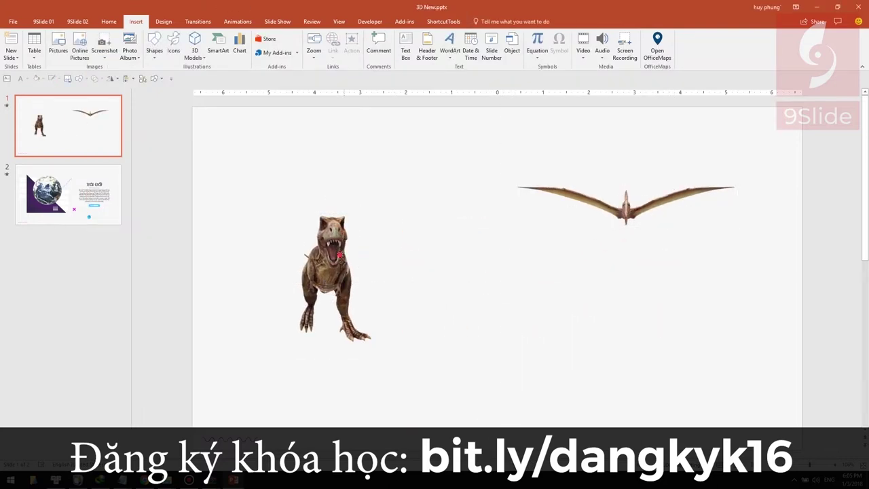
mouse_move(340, 281)
left_mouse_down()
mouse_move(260, 304)
mouse_move(341, 269)
left_mouse_up()
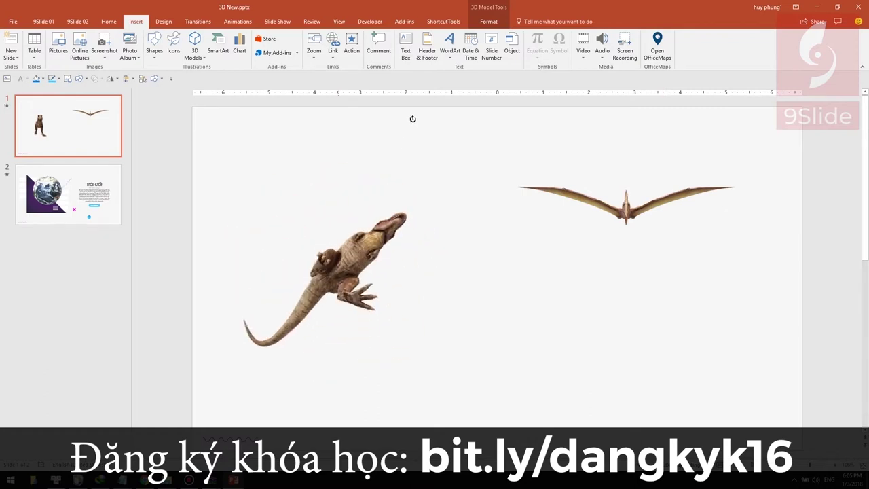
key("ctrl+z")
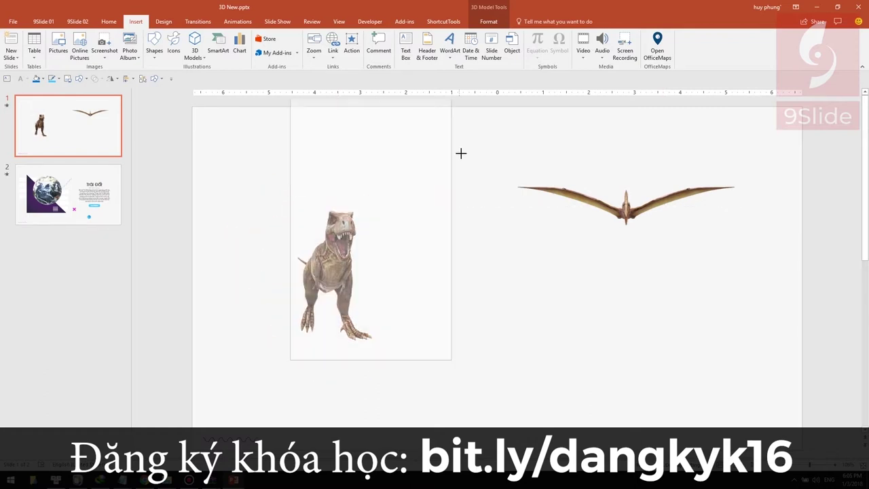
Step: Enlarge the T-rex, turn it to face right, and angle the pterodactyl toward its mouth
left_click_drag(375, 206, 453, 126)
left_click_drag(383, 269, 623, 216)
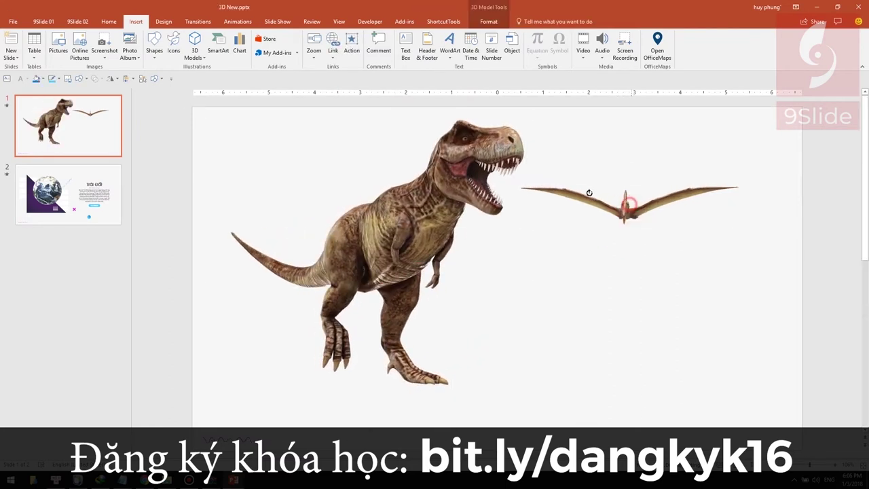
left_click_drag(622, 155, 737, 201)
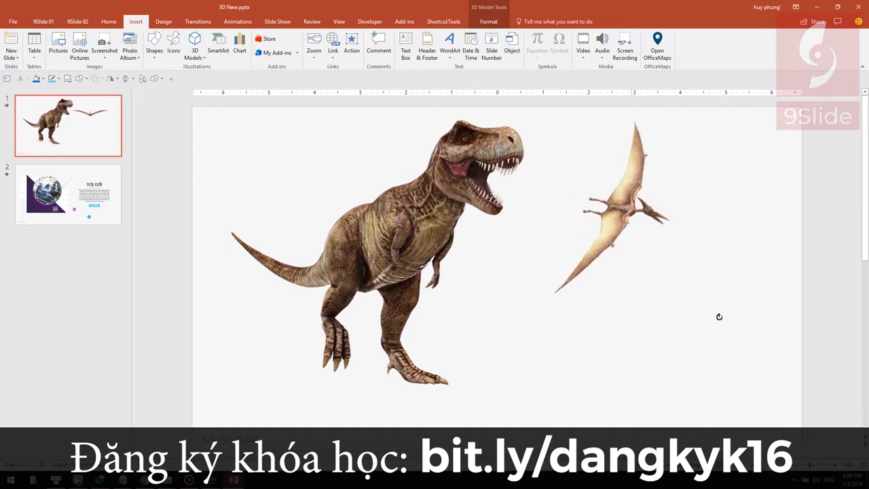
mouse_move(720, 317)
left_mouse_down()
mouse_move(649, 150)
mouse_move(590, 177)
left_mouse_up()
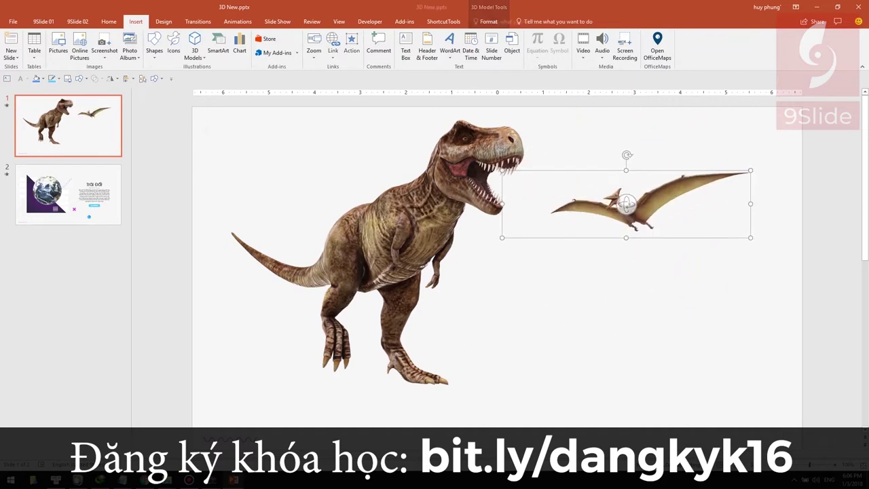
left_click(219, 78)
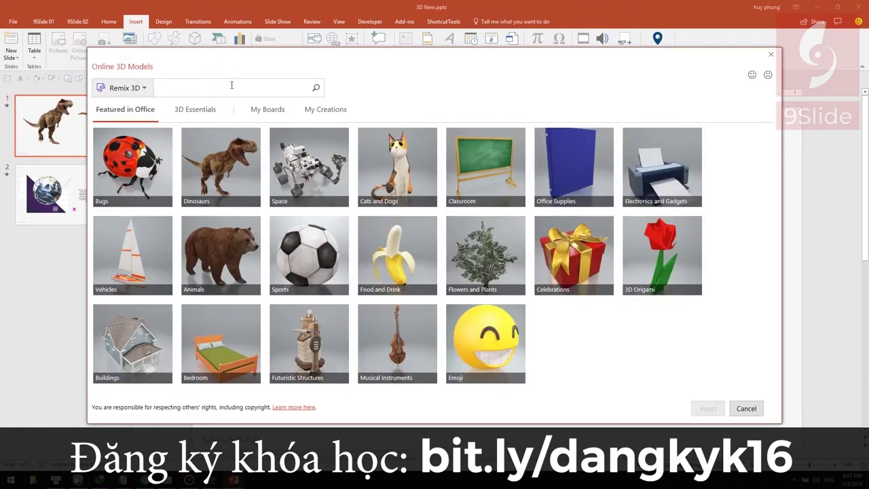
Step: Search online 3D models for '9' and insert the checked nines and 9 billiard ball
type("9")
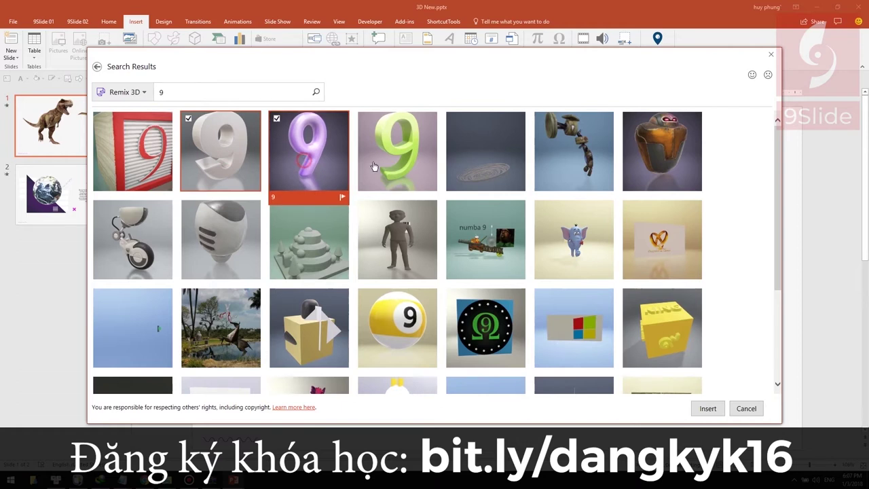
scroll(711, 237, "down", 5)
scroll(710, 237, "up", 5)
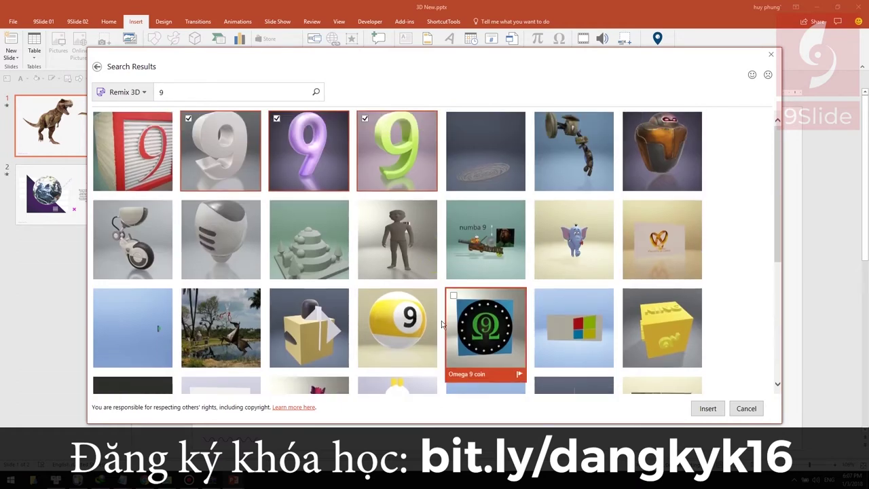
left_click(397, 326)
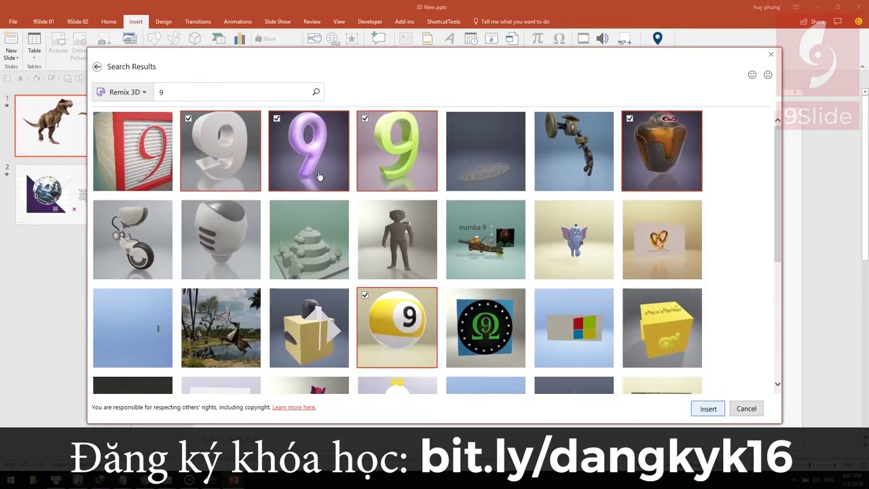
key("Return")
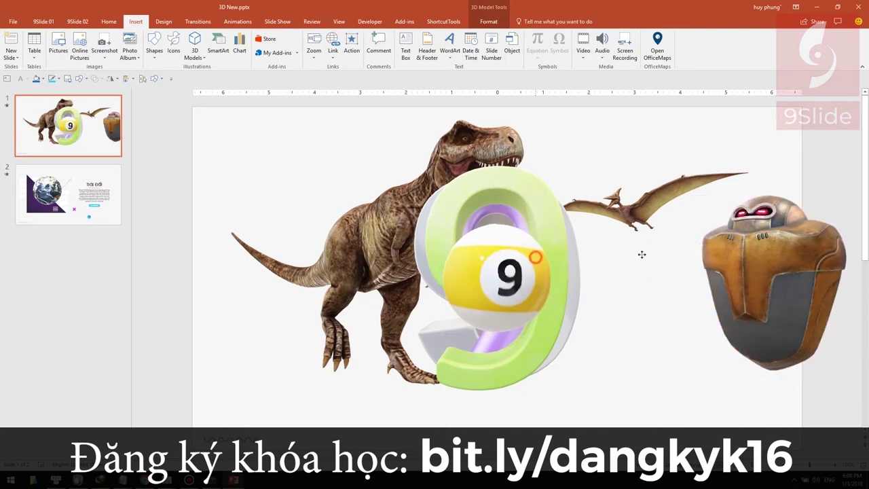
Step: Place the purple 9 beside the green 9 and add a blank slide 2
left_click(525, 267)
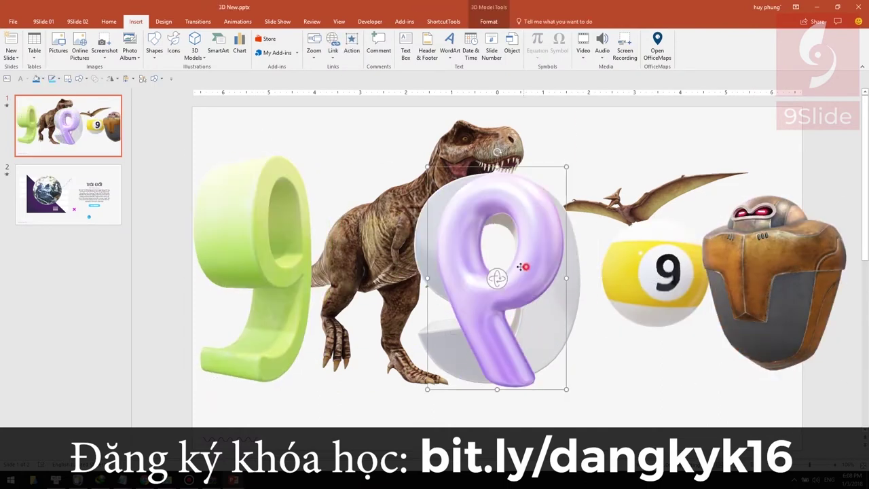
left_click_drag(525, 267, 403, 269)
left_click(518, 311)
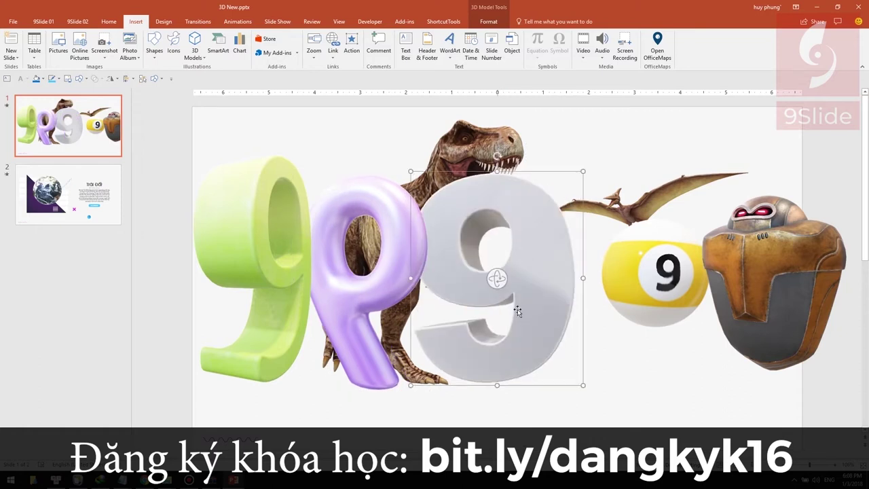
key("ctrl+m")
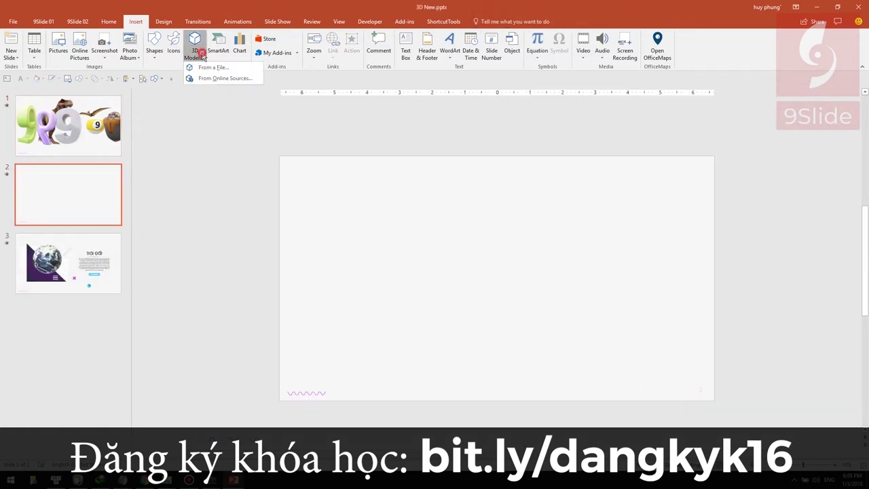
Step: Insert the FLASH+RIG+2.fbx 3D model from a file and spin it a full turn
left_click(214, 68)
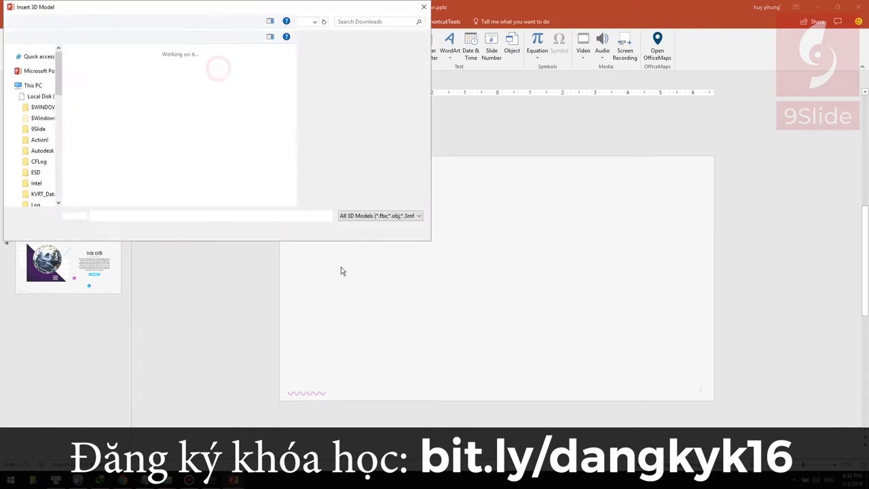
left_click(377, 216)
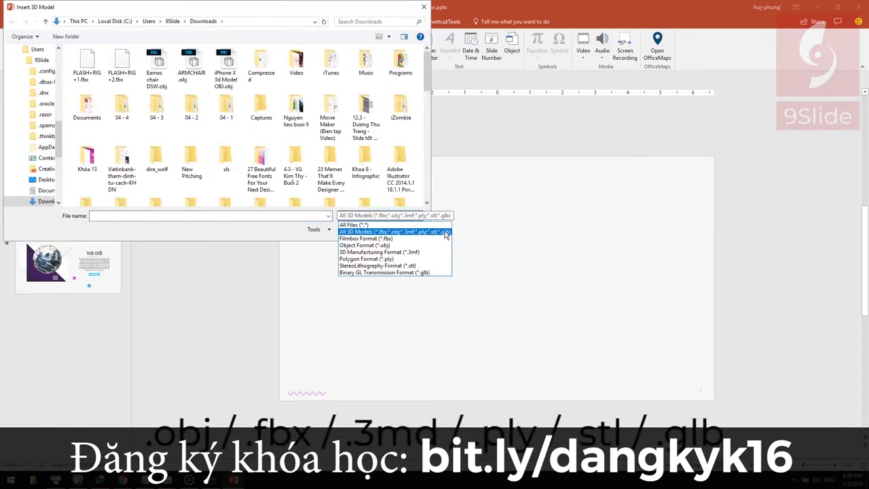
left_click(99, 66)
double_click(117, 70)
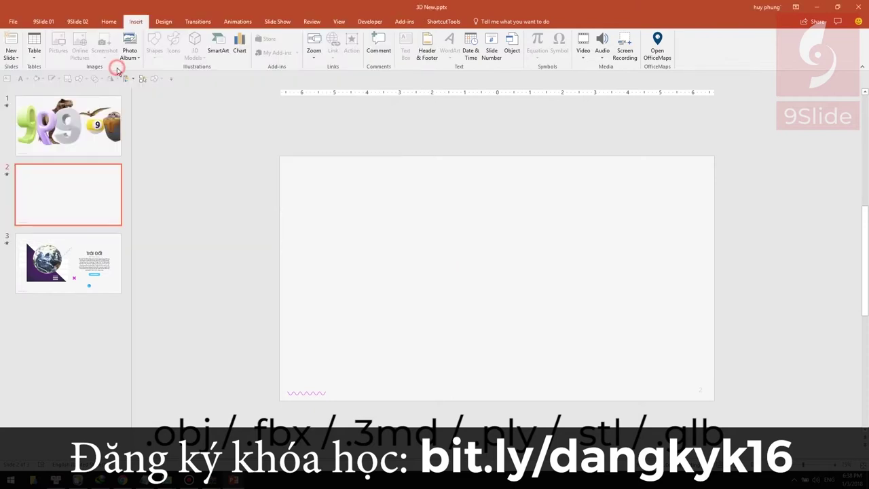
scroll(473, 270, "up", 3)
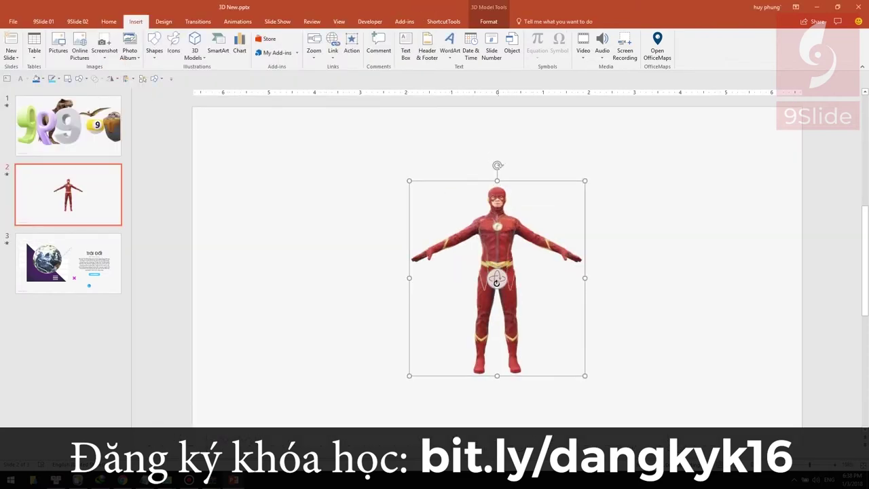
mouse_move(497, 280)
left_mouse_down()
mouse_move(32, 287)
mouse_move(519, 304)
left_mouse_up()
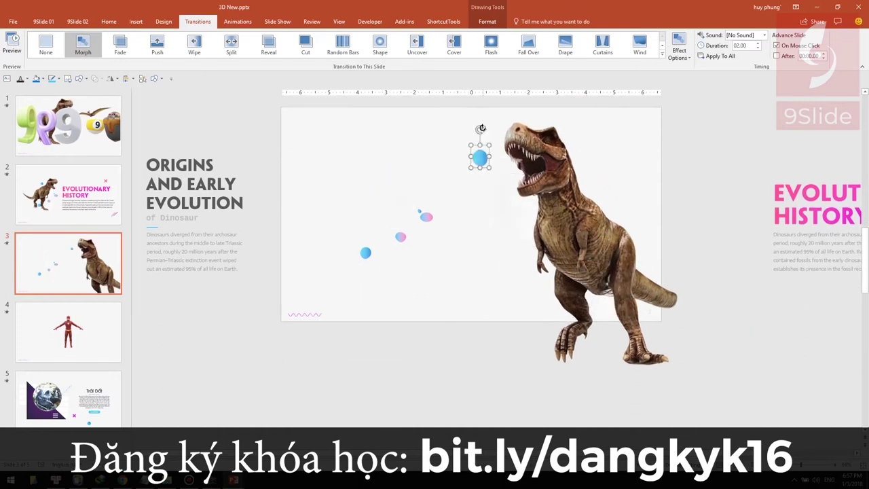
Step: Move the pink bubble and small dot onto the dinosaur, then preview the Morph transition
mouse_move(462, 189)
left_mouse_down()
mouse_move(401, 239)
mouse_move(621, 197)
left_mouse_up()
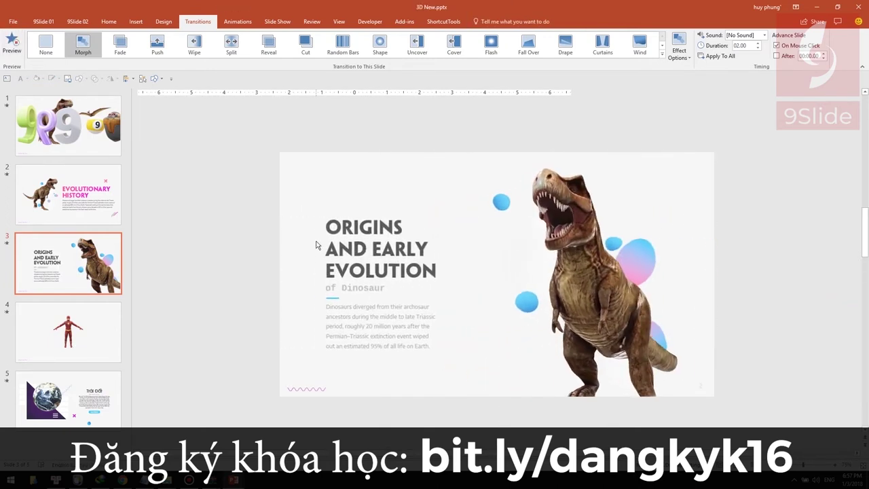
left_click(11, 45)
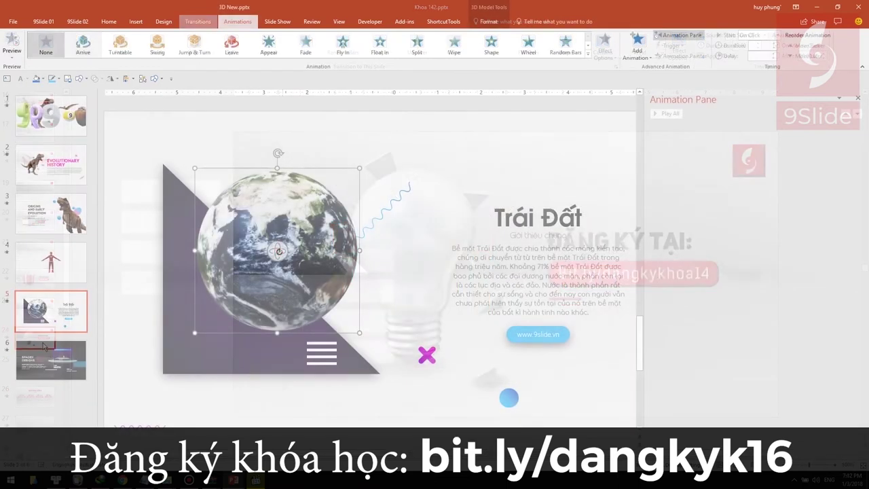
Step: Give the Earth an Arrive animation at Strong intensity, then switch it to Turntable and preview
left_click(314, 251)
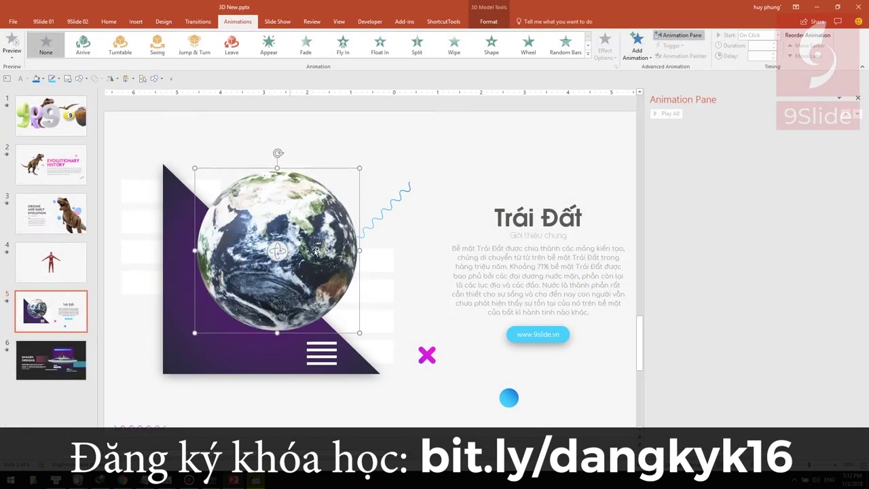
left_click(80, 54)
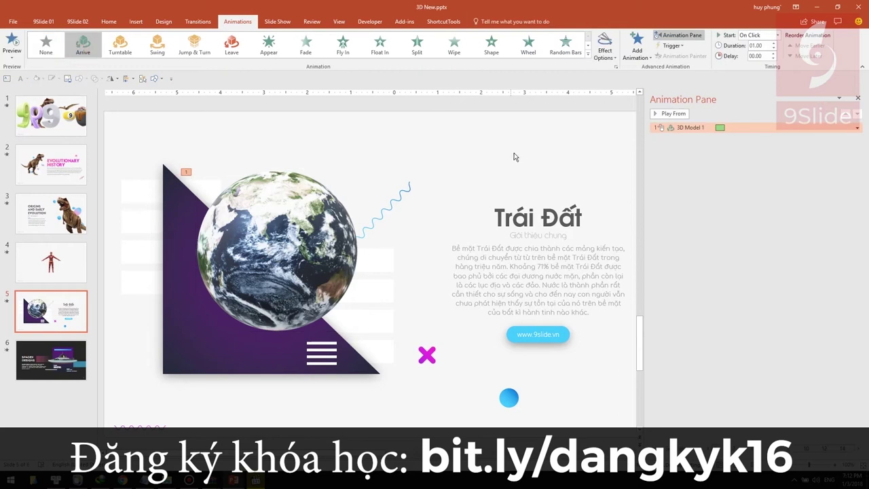
left_click(683, 115)
left_click(615, 49)
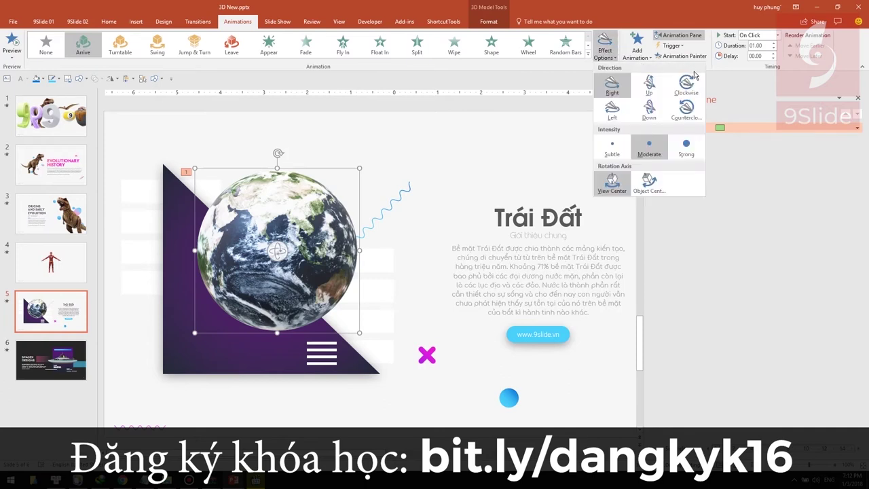
left_click(696, 154)
left_click(690, 115)
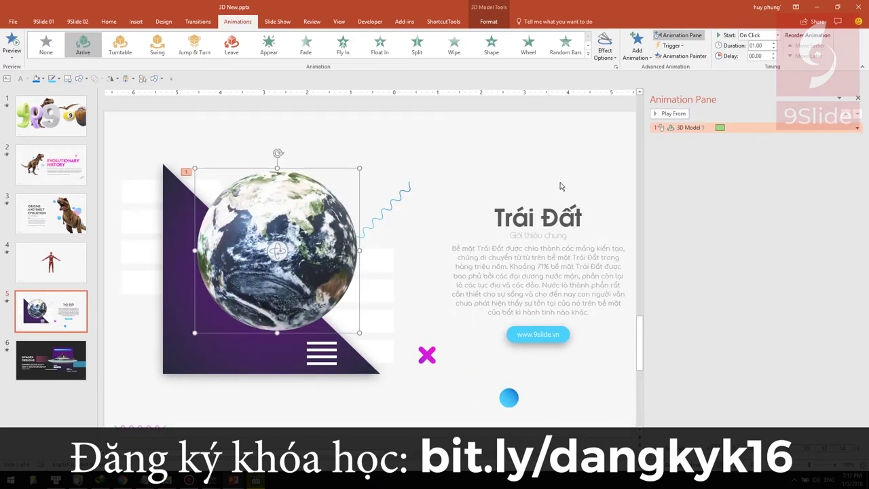
left_click(118, 54)
left_click(671, 114)
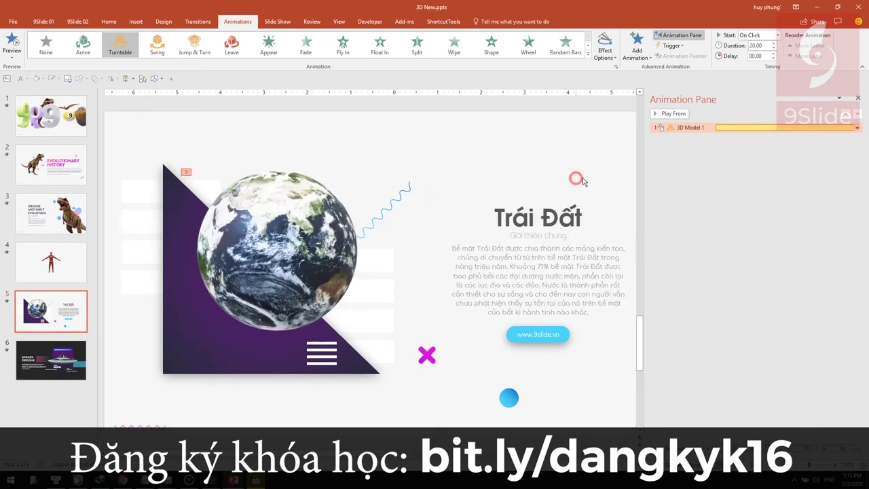
Step: Set the Earth's Turntable to spin down continuously, then make its Swing continuous
left_click(607, 49)
left_click(663, 112)
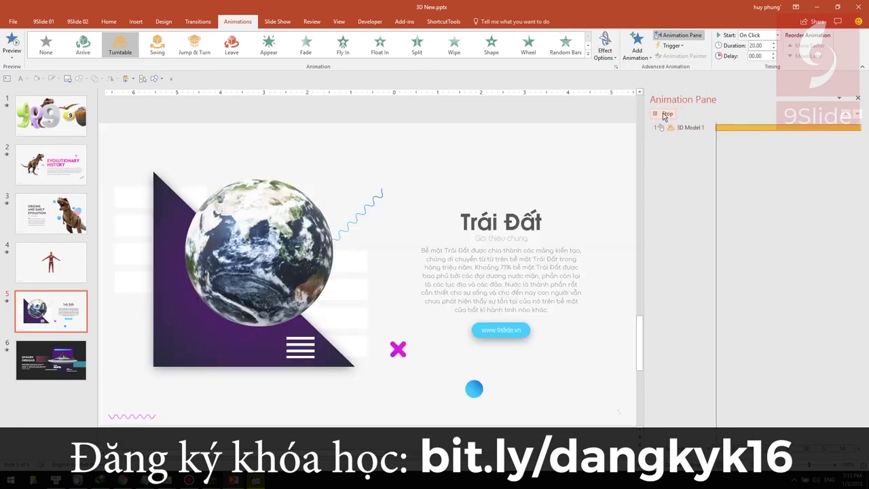
left_click(605, 47)
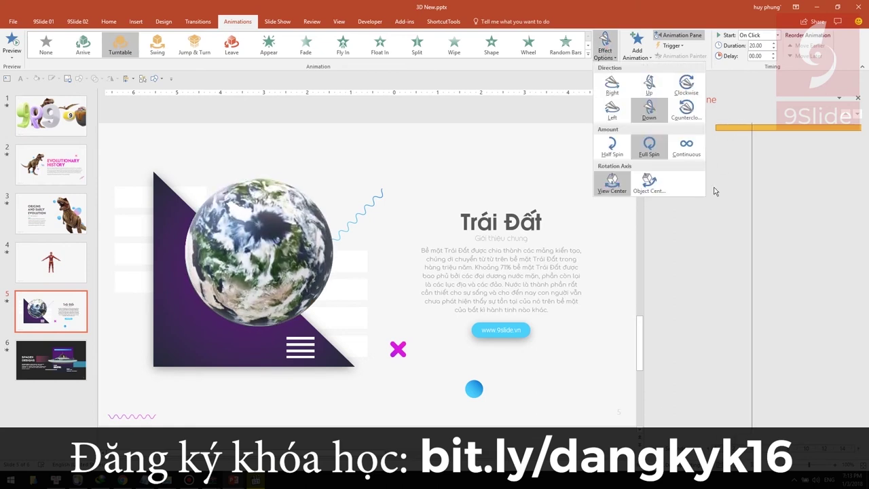
left_click(691, 155)
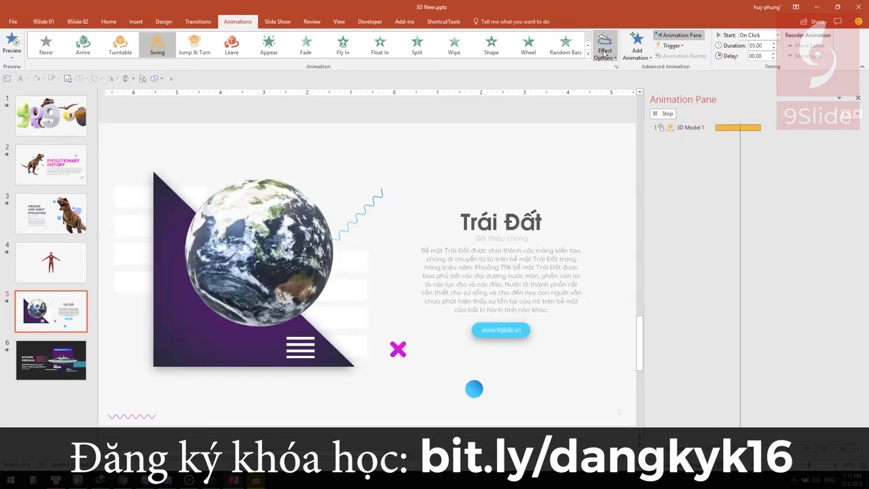
left_click(605, 53)
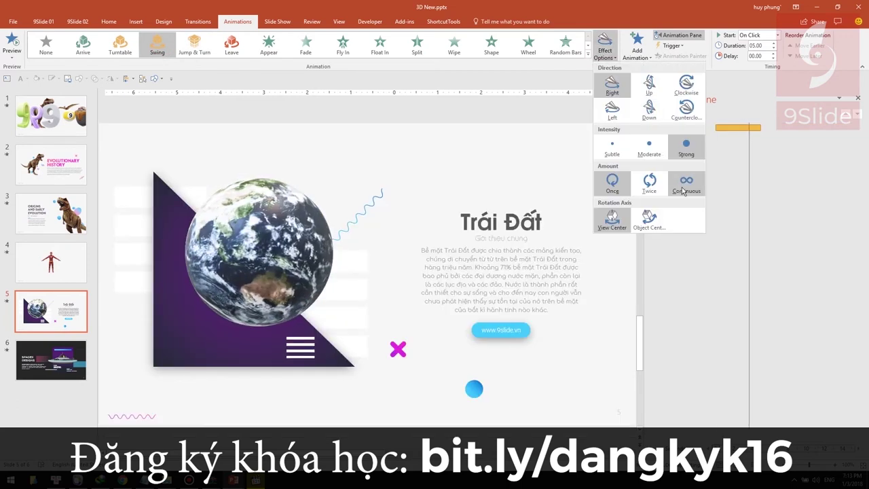
left_click(701, 122)
Step: Switch the Earth to Jump & Turn facing Front and play all slide animations
left_click(195, 49)
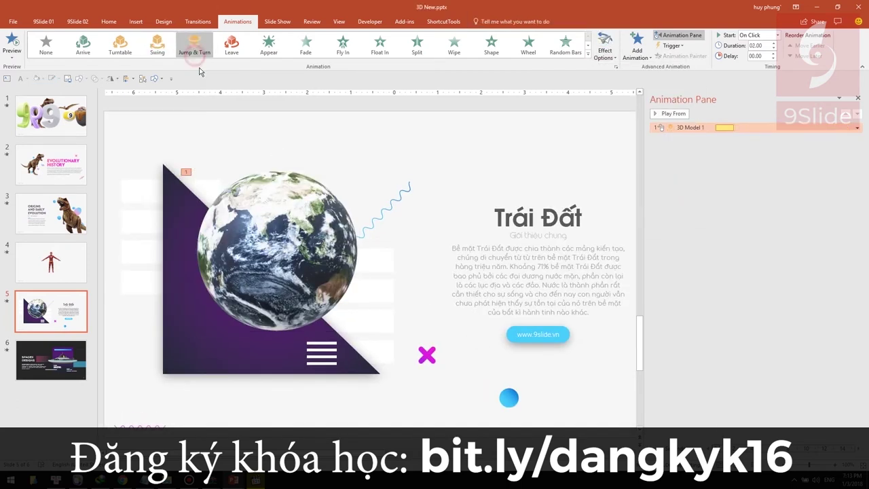
left_click(678, 115)
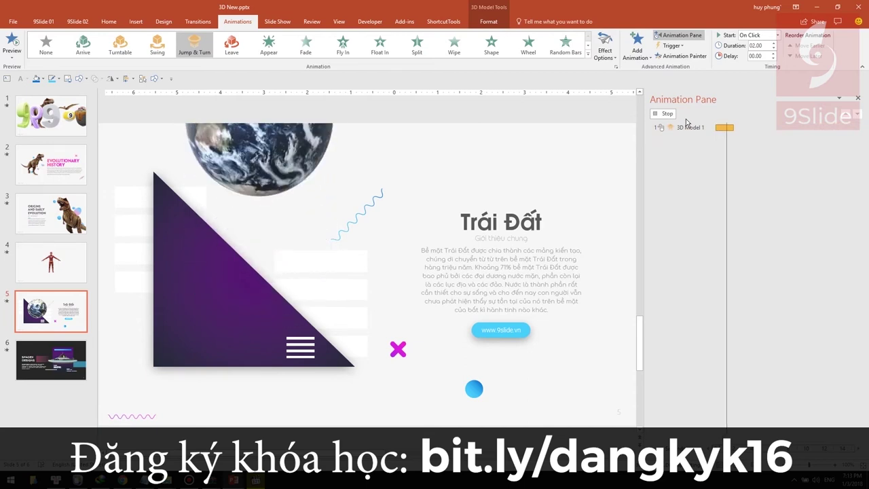
left_click(604, 48)
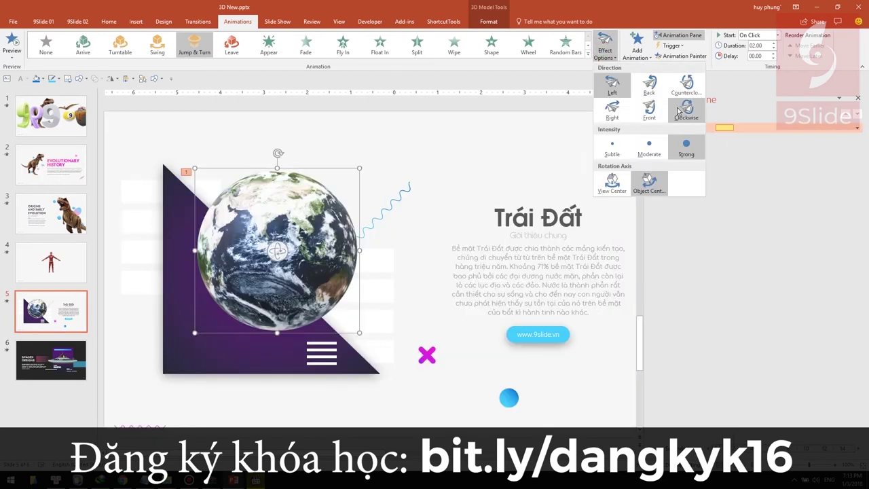
left_click(665, 114)
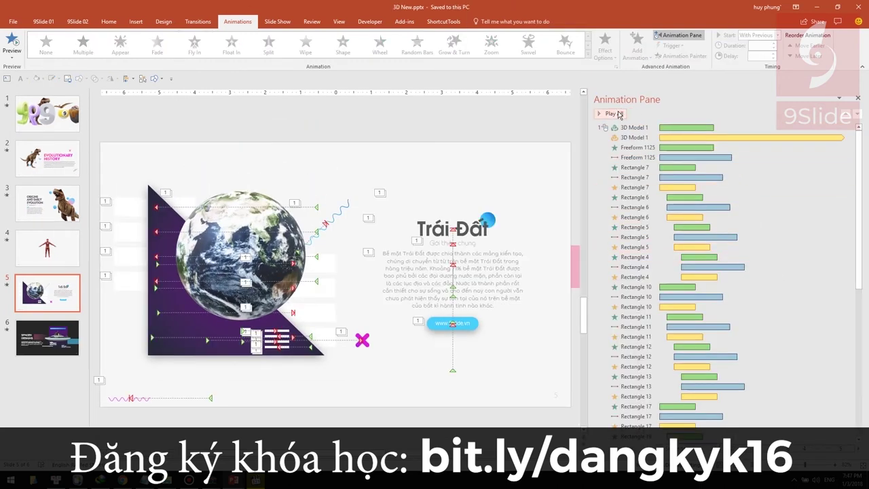
left_click(611, 114)
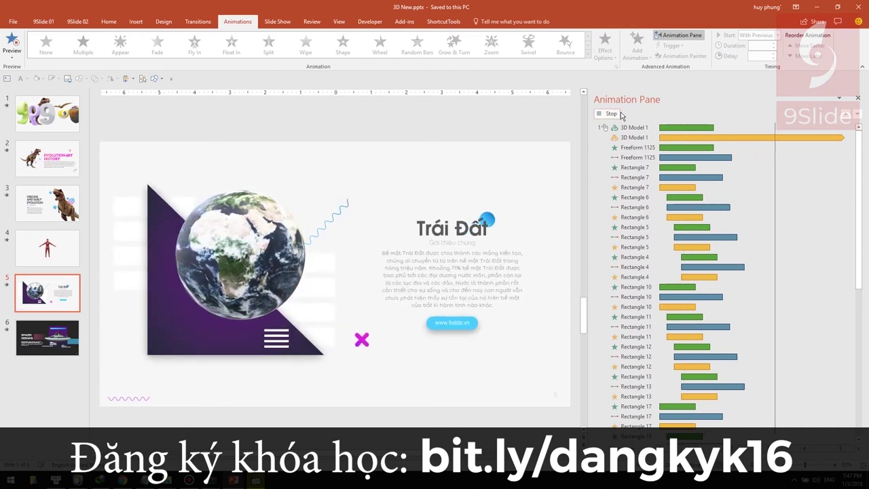
Step: Run slide 5 as a slide show, then move on to slide 6
key("shift+F5")
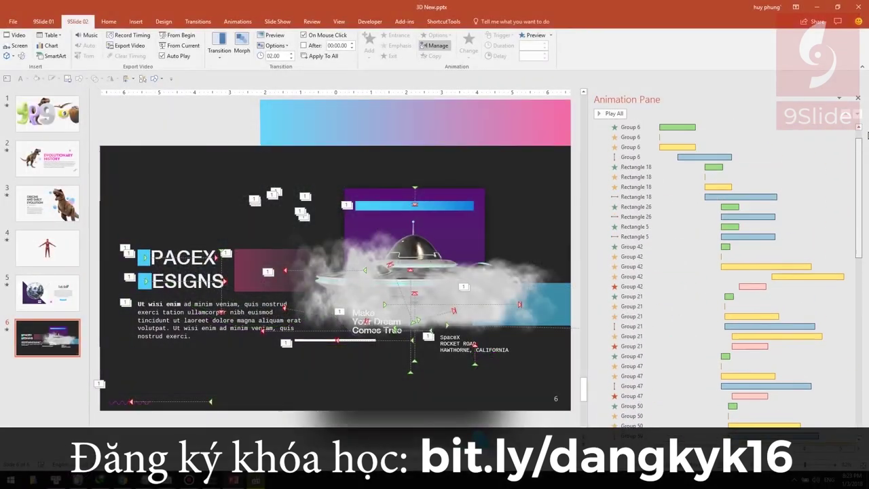
scroll(780, 121, "up", 1)
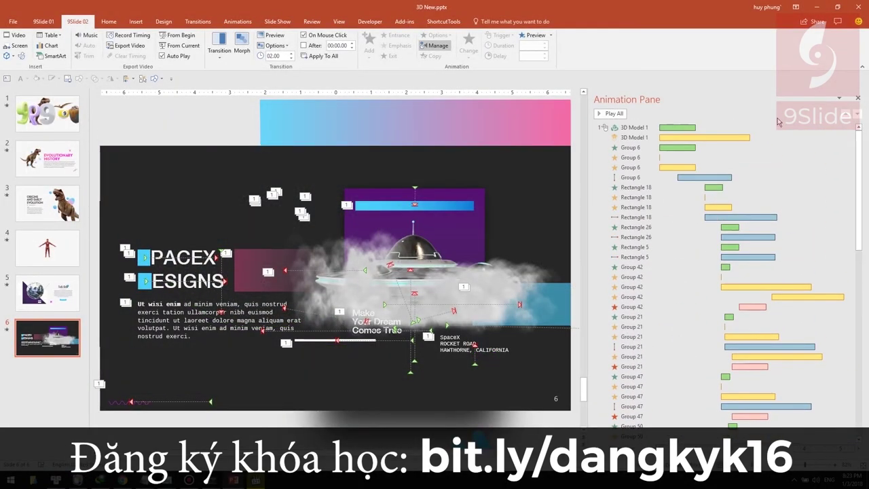
Step: Start the slide show from slide 6 to watch the UFO fly in beside 'SPACE'
key("shift+F5")
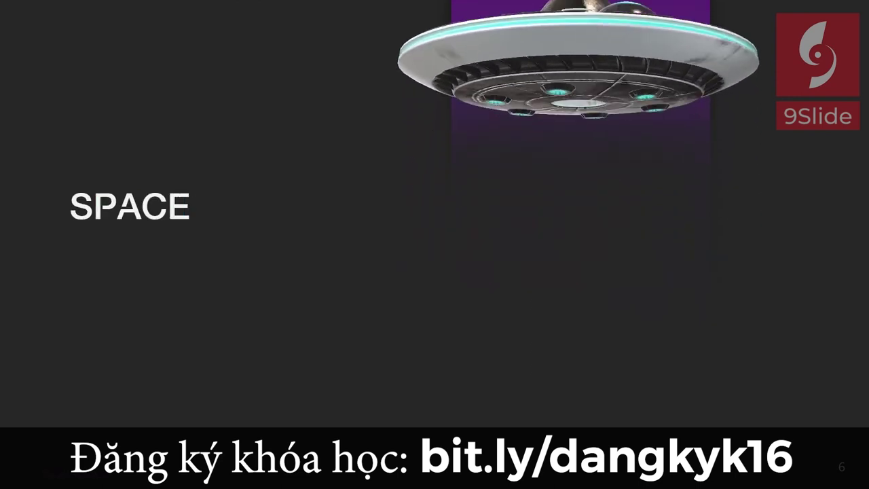